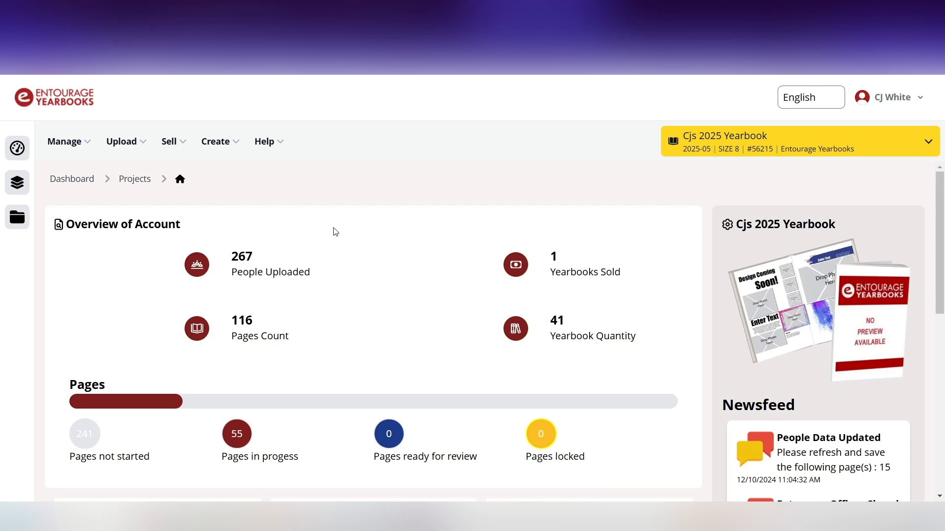
- Open the yearbook sales management page for the Cjs 2025 Yearbook
{"action": "left_click", "coordinate": [179, 143]}
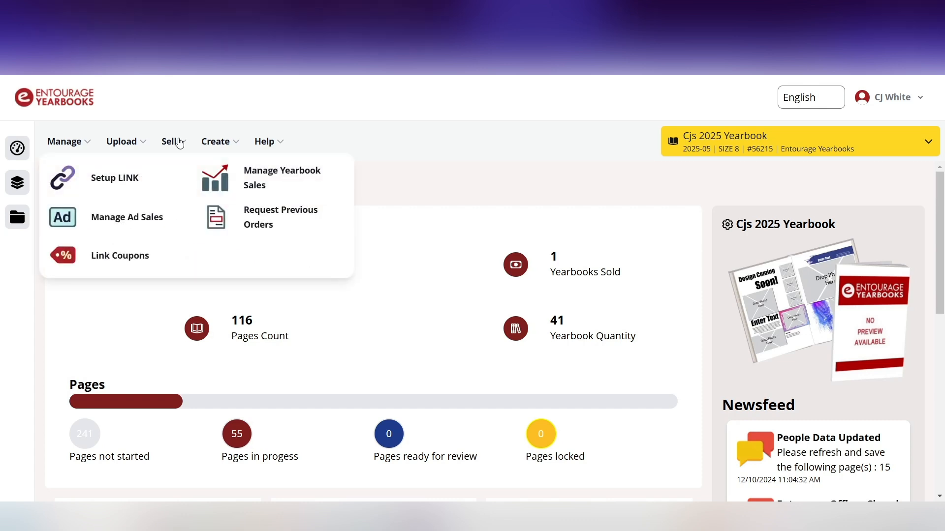
{"action": "left_click", "coordinate": [266, 178]}
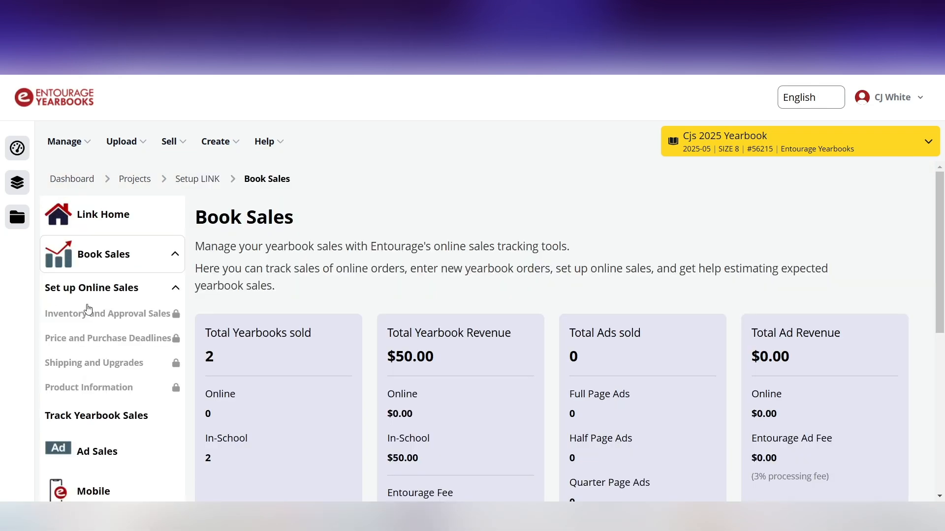
{"action": "scroll", "coordinate": [330, 303], "scroll_direction": "down", "scroll_amount": 3}
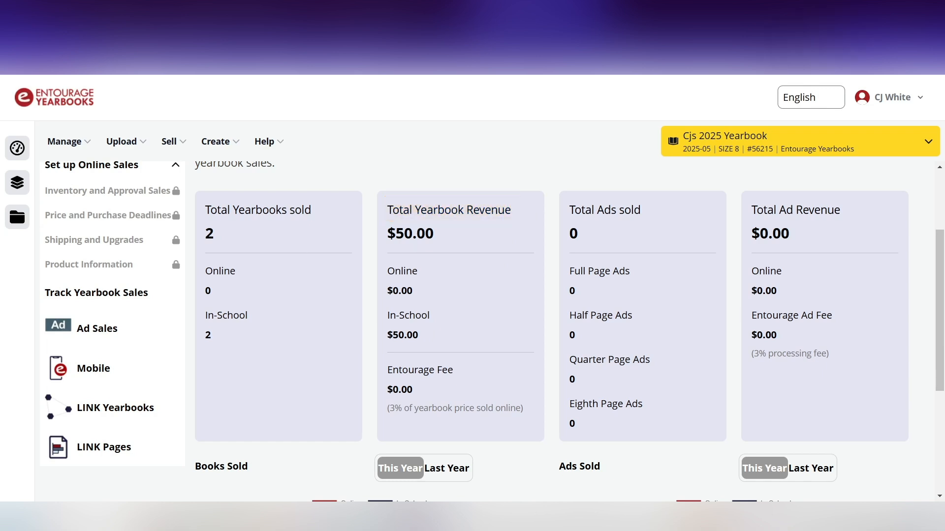
- Review the yearbook revenue breakdown by online, in-school and Entourage fee, plus the total ads sold
{"action": "scroll", "coordinate": [438, 290], "scroll_direction": "up", "scroll_amount": 1}
{"action": "left_click_drag", "start_coordinate": [435, 285], "coordinate": [396, 286]}
{"action": "left_click", "coordinate": [437, 325]}
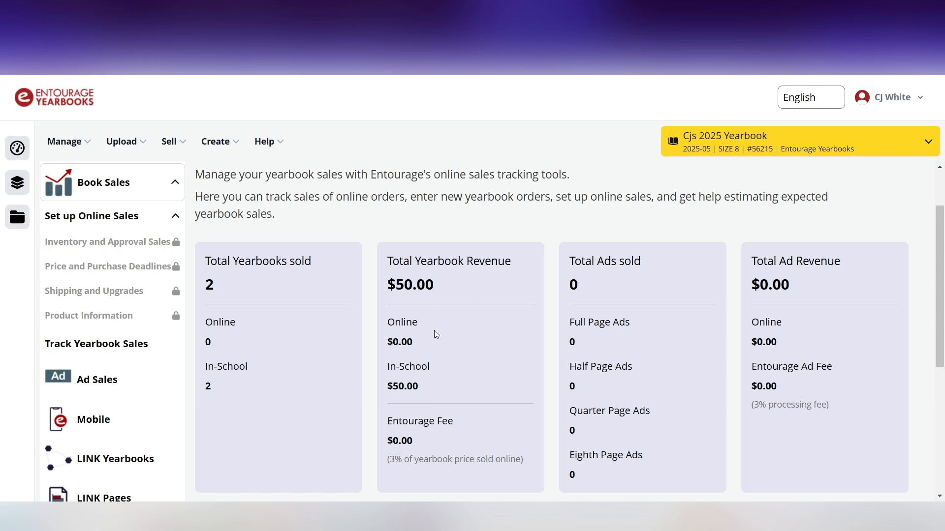
{"action": "left_click_drag", "start_coordinate": [414, 342], "coordinate": [395, 342]}
{"action": "left_click_drag", "start_coordinate": [419, 386], "coordinate": [394, 386]}
{"action": "left_click_drag", "start_coordinate": [418, 441], "coordinate": [393, 441]}
{"action": "left_click_drag", "start_coordinate": [575, 263], "coordinate": [645, 264]}
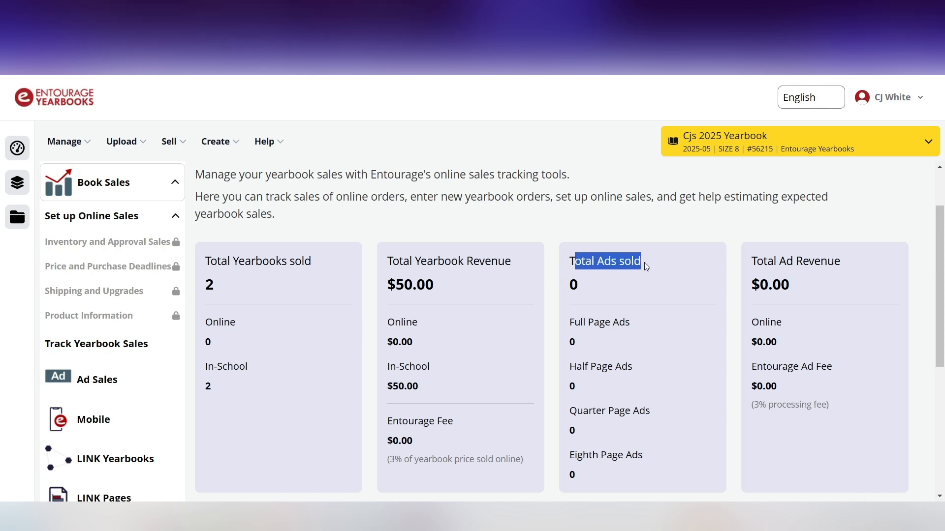
{"action": "left_click", "coordinate": [602, 295]}
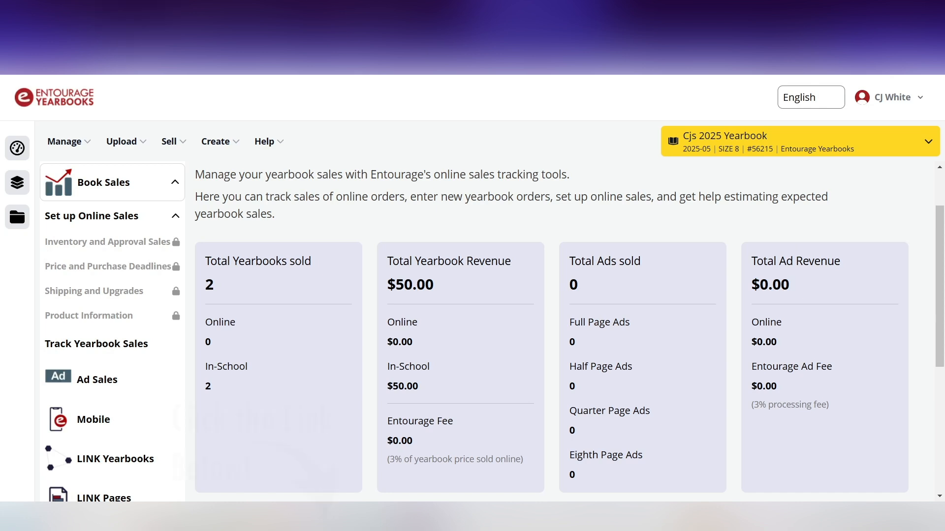
- Compare this year's and last year's figures in the Books Sold and Ads Sold charts
{"action": "left_click_drag", "start_coordinate": [940, 327], "coordinate": [941, 451]}
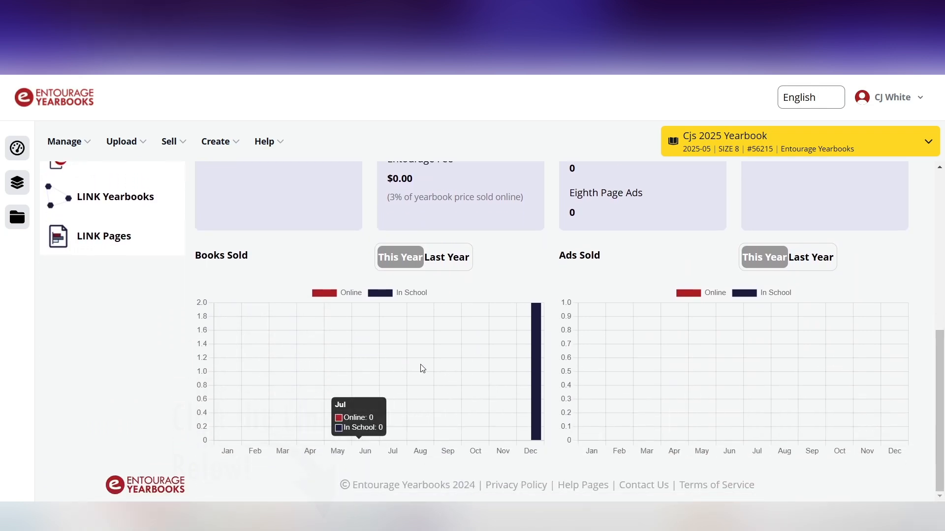
{"action": "left_click", "coordinate": [452, 268]}
{"action": "left_click", "coordinate": [400, 257]}
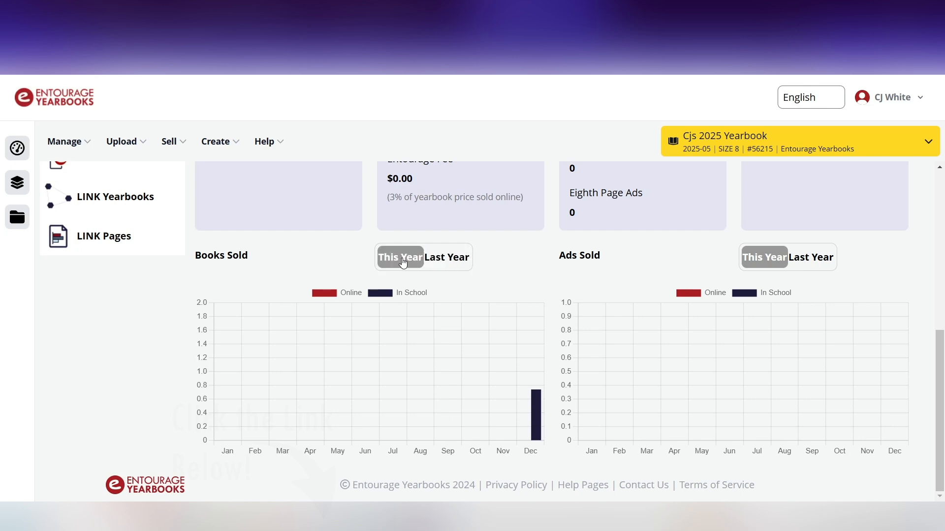
{"action": "left_click", "coordinate": [811, 260]}
{"action": "left_click", "coordinate": [773, 264]}
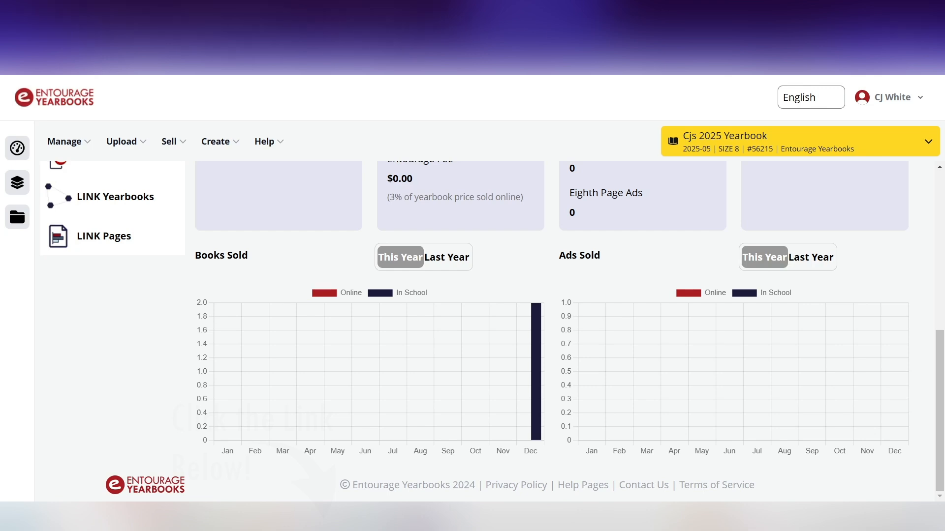
{"action": "scroll", "coordinate": [367, 344], "scroll_direction": "up", "scroll_amount": 5}
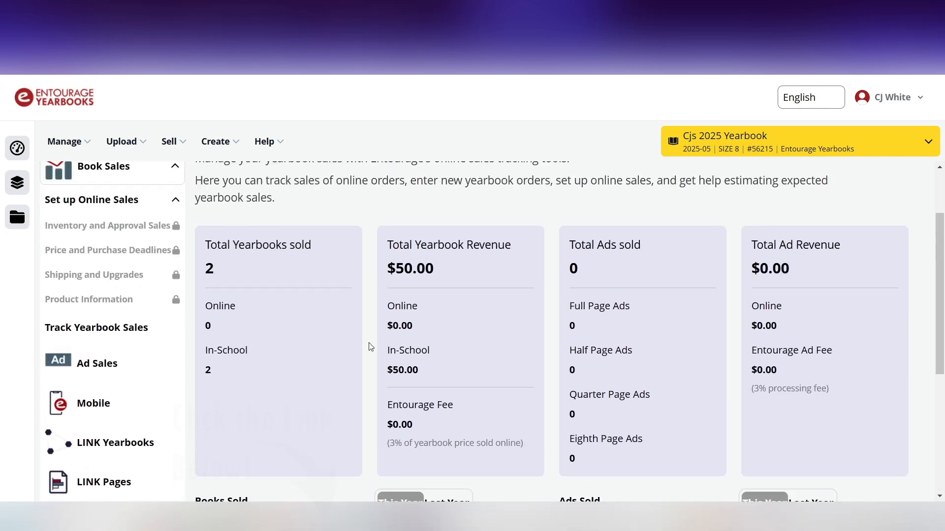
{"action": "scroll", "coordinate": [370, 347], "scroll_direction": "up", "scroll_amount": 1}
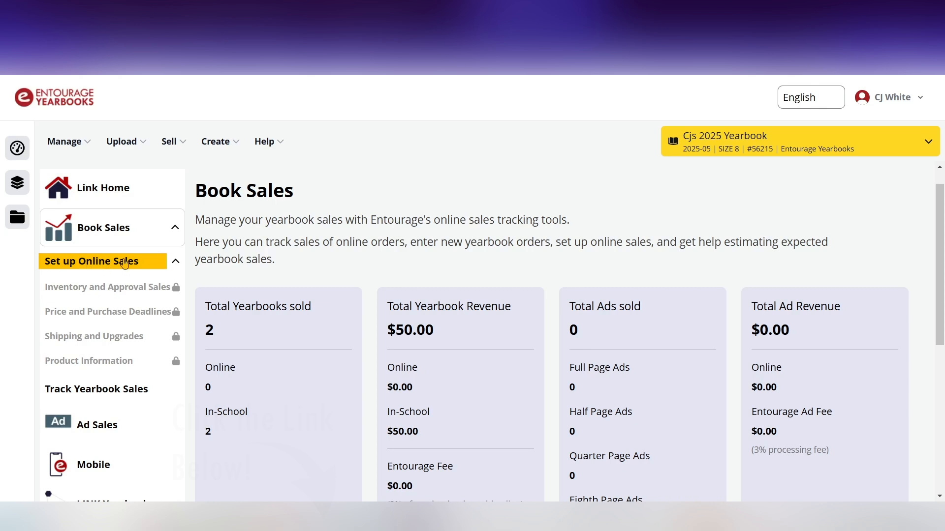
- Go to the online sales setup and turn on online sales for the Cjs 2025 Yearbook
{"action": "left_click", "coordinate": [120, 264]}
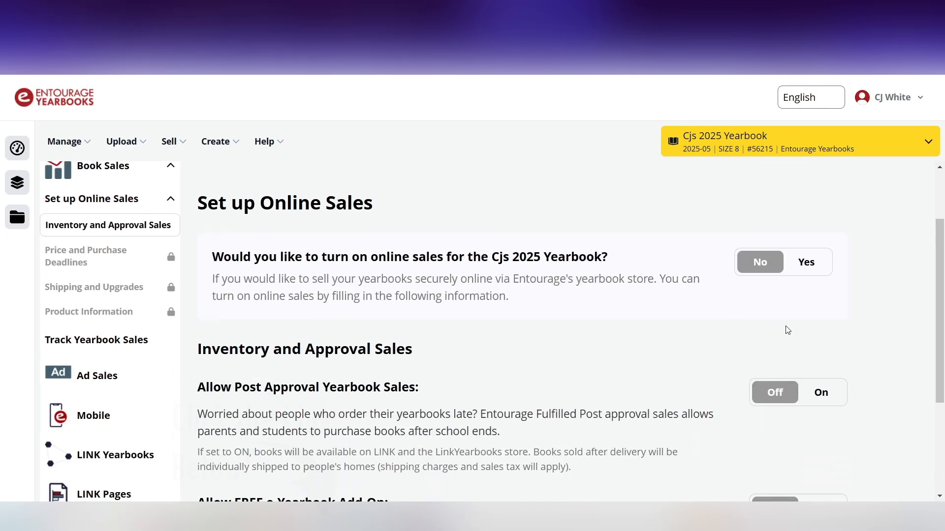
{"action": "left_click_drag", "start_coordinate": [615, 257], "coordinate": [202, 257]}
{"action": "left_click", "coordinate": [638, 250]}
{"action": "left_click", "coordinate": [815, 266]}
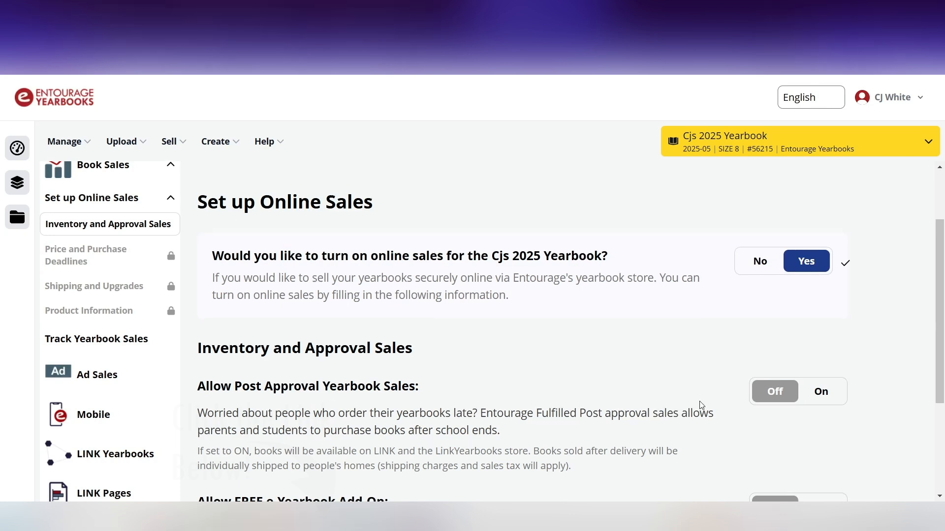
- Allow post approval yearbook sales and proceed to Price and Purchase Deadlines
{"action": "scroll", "coordinate": [699, 404], "scroll_direction": "down", "scroll_amount": 3}
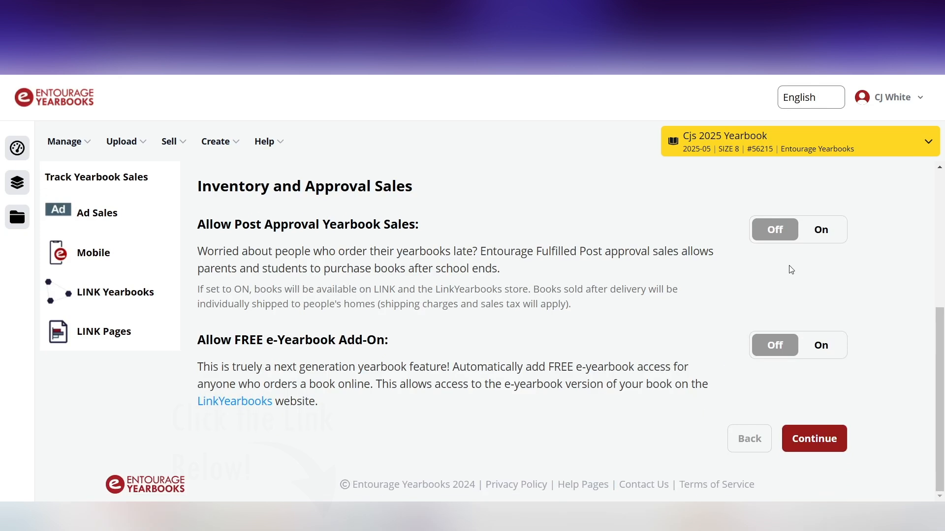
{"action": "left_click", "coordinate": [805, 238]}
{"action": "left_click", "coordinate": [805, 238]}
{"action": "left_click", "coordinate": [805, 237]}
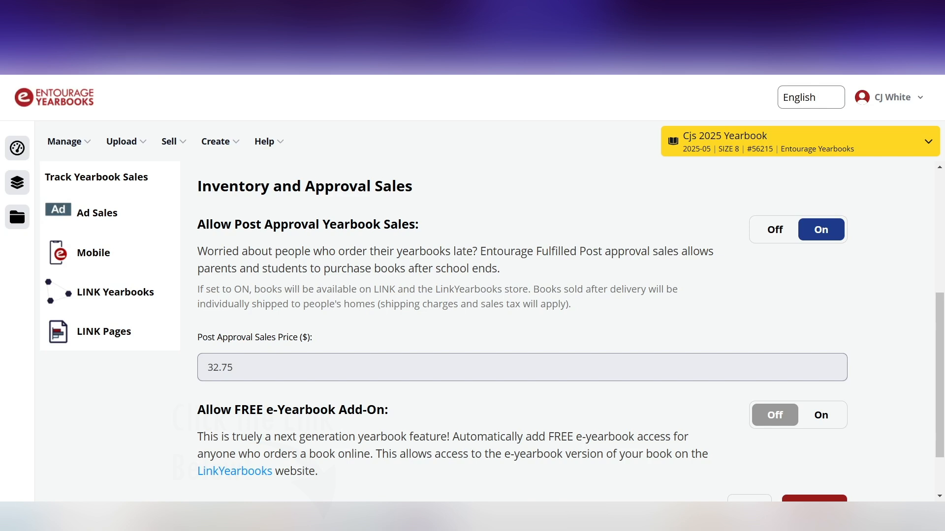
{"action": "scroll", "coordinate": [778, 408], "scroll_direction": "down", "scroll_amount": 2}
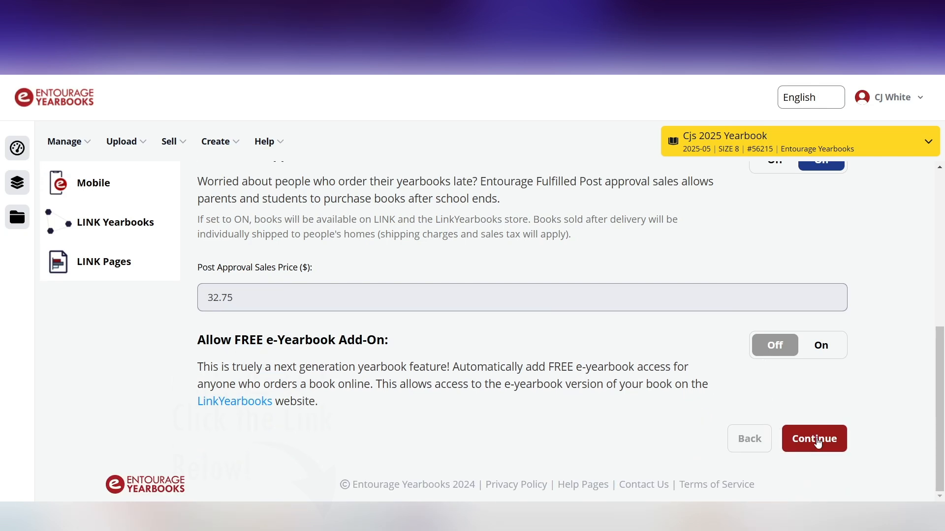
{"action": "left_click", "coordinate": [815, 439]}
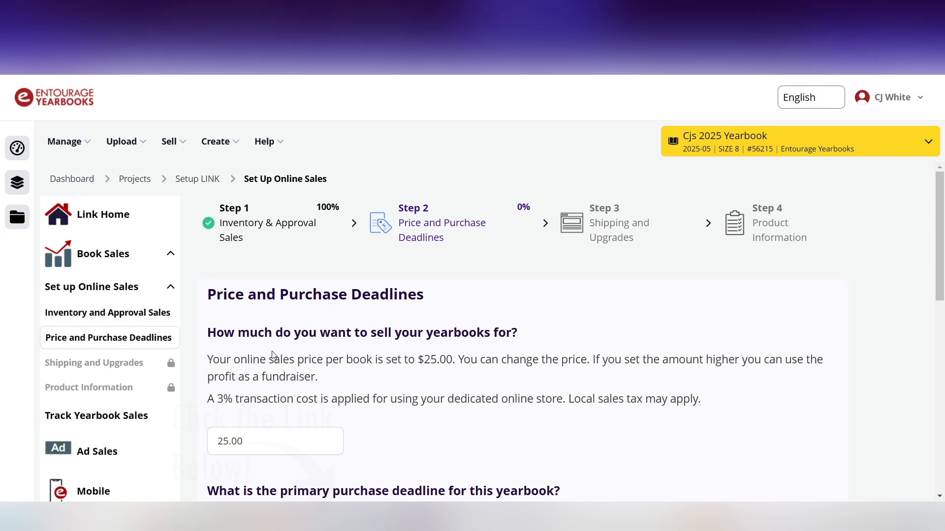
- Set the online yearbook price to $30 and the primary purchase deadline to 04/10/2025
{"action": "scroll", "coordinate": [379, 365], "scroll_direction": "down", "scroll_amount": 4}
{"action": "double_click", "coordinate": [287, 259]}
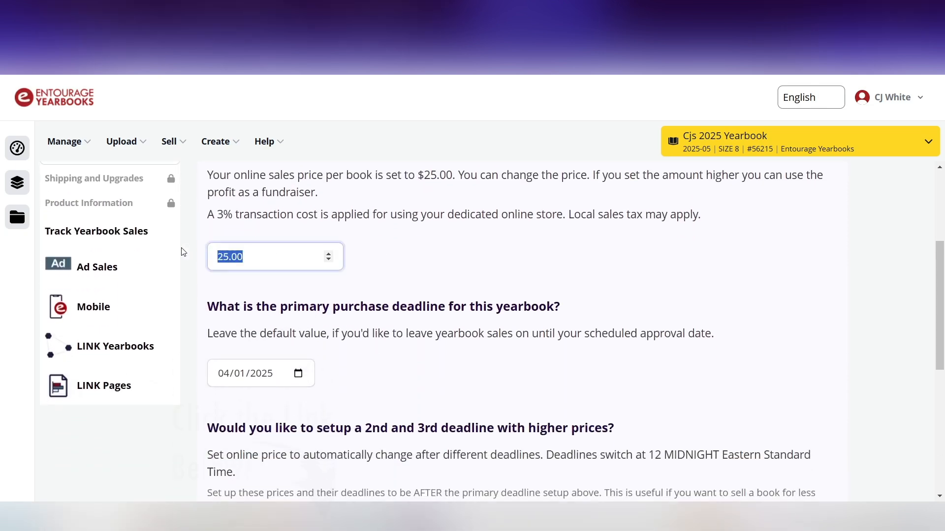
{"action": "type", "text": "30"}
{"action": "key", "text": "Tab"}
{"action": "left_click", "coordinate": [298, 373]}
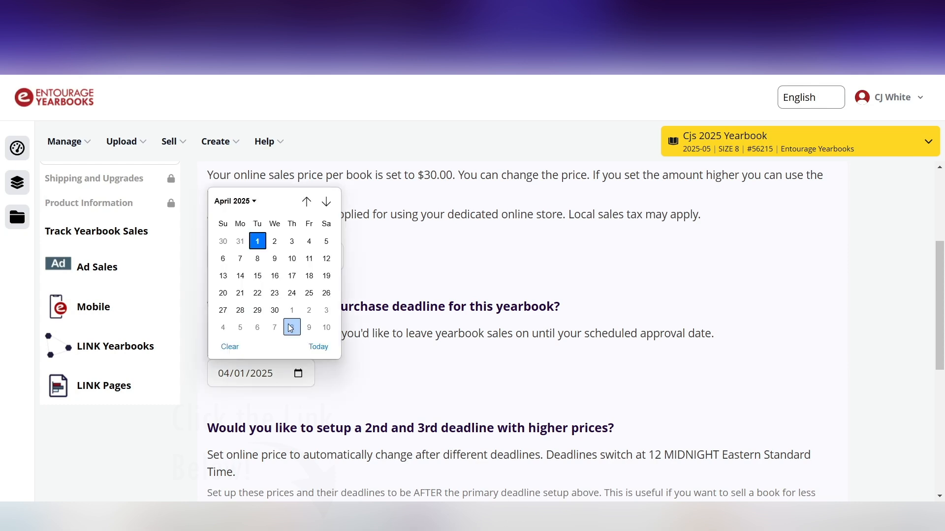
{"action": "left_click", "coordinate": [289, 258]}
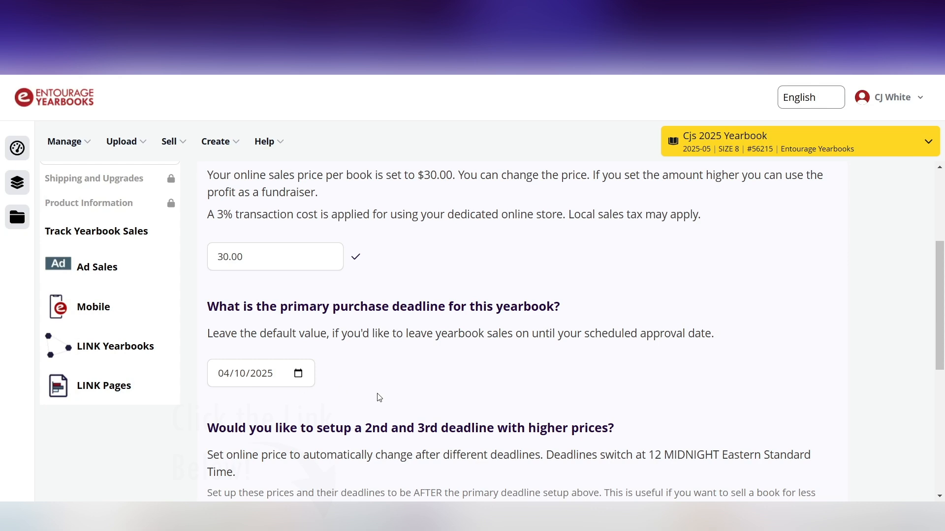
- Add a 2nd price of 35 with deadline 04/30/2025 and a 3rd price of 40 with deadline 05/22/2025
{"action": "scroll", "coordinate": [377, 394], "scroll_direction": "down", "scroll_amount": 5}
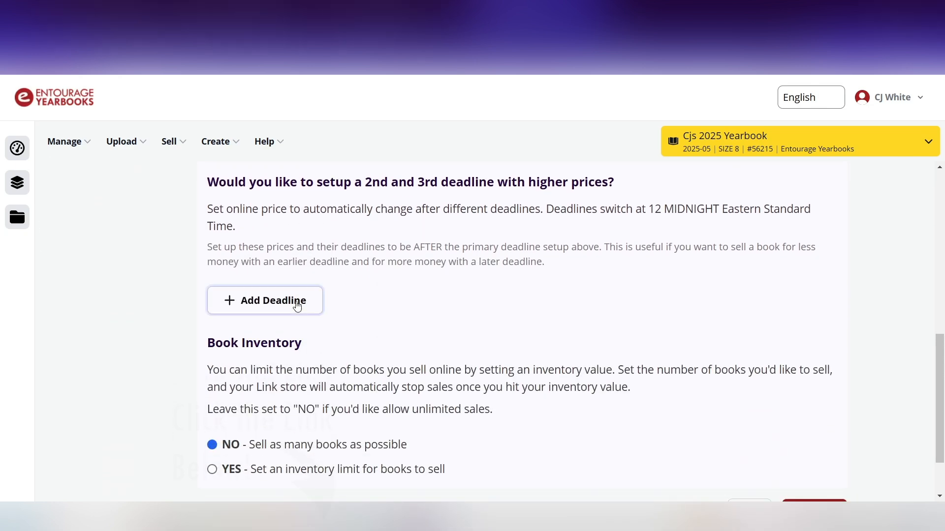
{"action": "left_click", "coordinate": [297, 305]}
{"action": "left_click", "coordinate": [293, 330]}
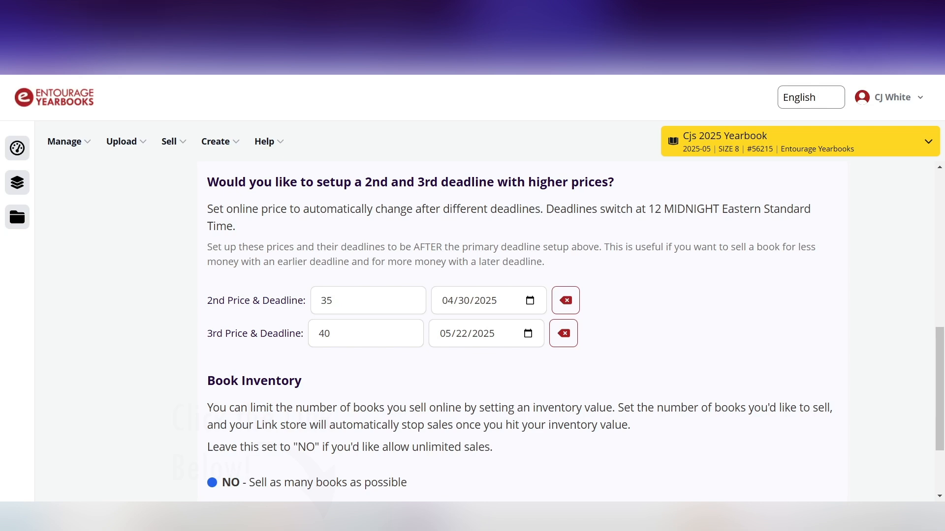
- Limit the book inventory for online sales to 25 books
{"action": "scroll", "coordinate": [274, 396], "scroll_direction": "down", "scroll_amount": 3}
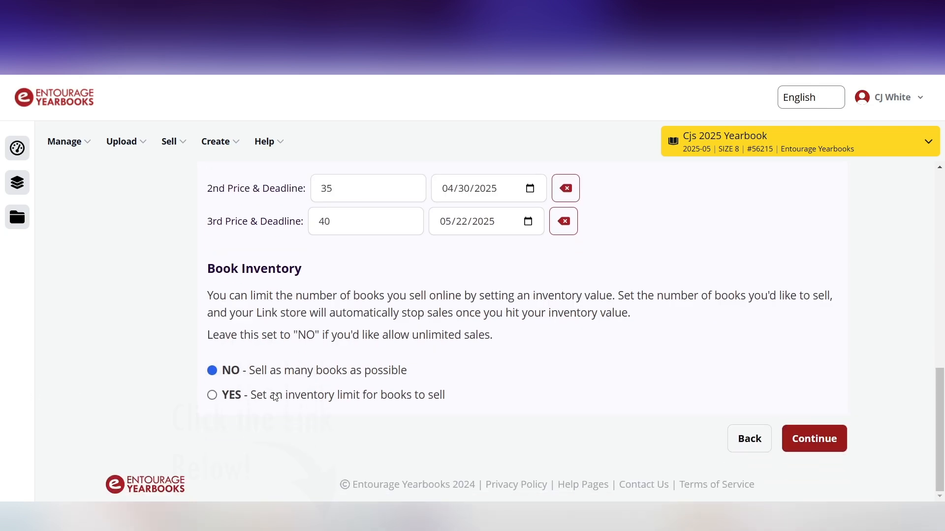
{"action": "left_click", "coordinate": [215, 396]}
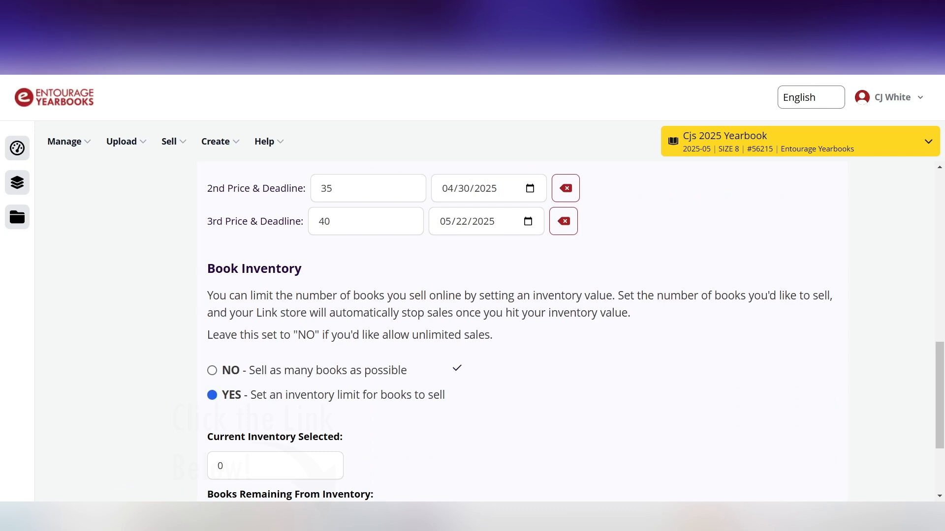
{"action": "scroll", "coordinate": [199, 475], "scroll_direction": "down", "scroll_amount": 3}
{"action": "double_click", "coordinate": [220, 331]}
{"action": "type", "text": "25"}
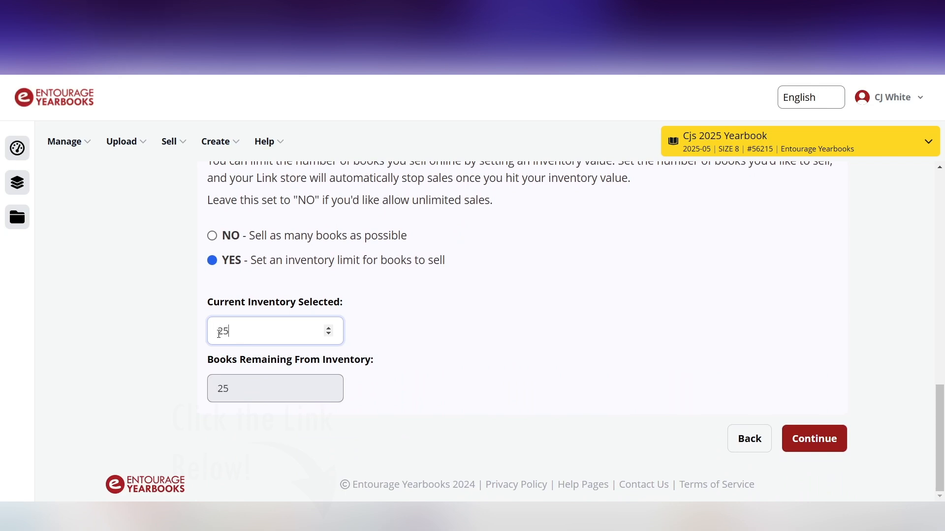
{"action": "left_click", "coordinate": [414, 369]}
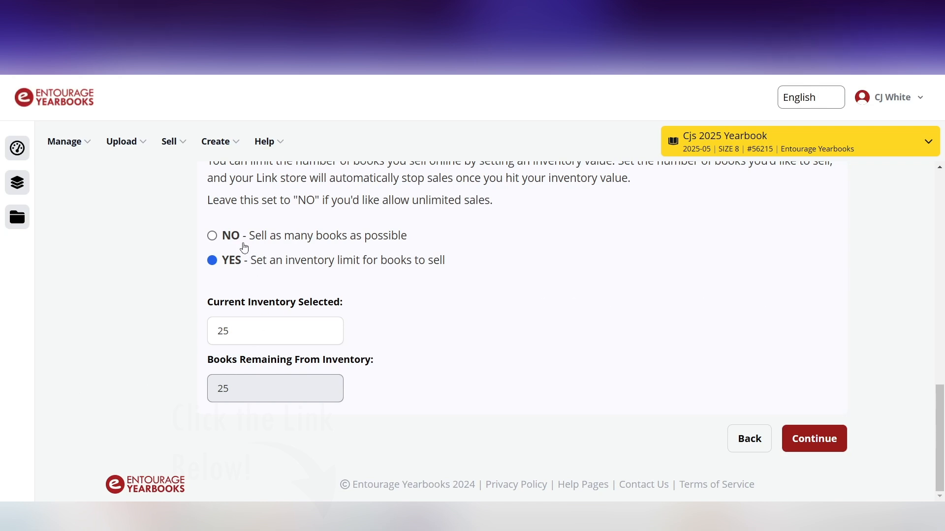
- Set the book inventory to sell as many books as possible and proceed to Shipping and Upgrades
{"action": "left_click", "coordinate": [213, 236]}
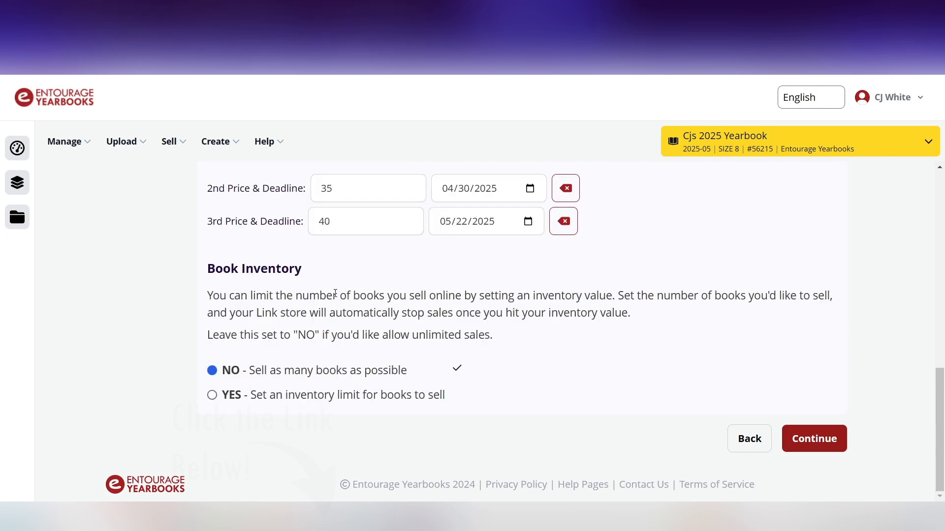
{"action": "left_click", "coordinate": [823, 439]}
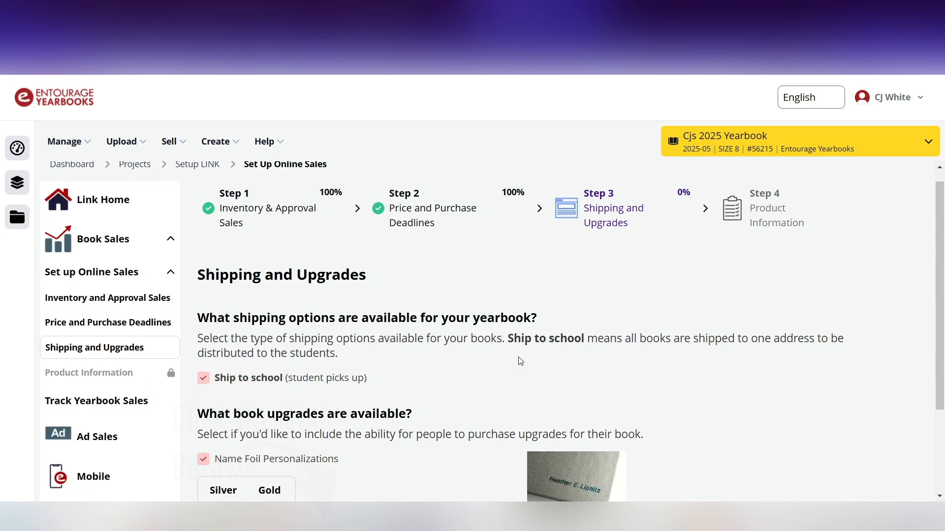
- Offer Name Foil Personalizations as a book upgrade and proceed to Product Information
{"action": "scroll", "coordinate": [518, 359], "scroll_direction": "down", "scroll_amount": 3}
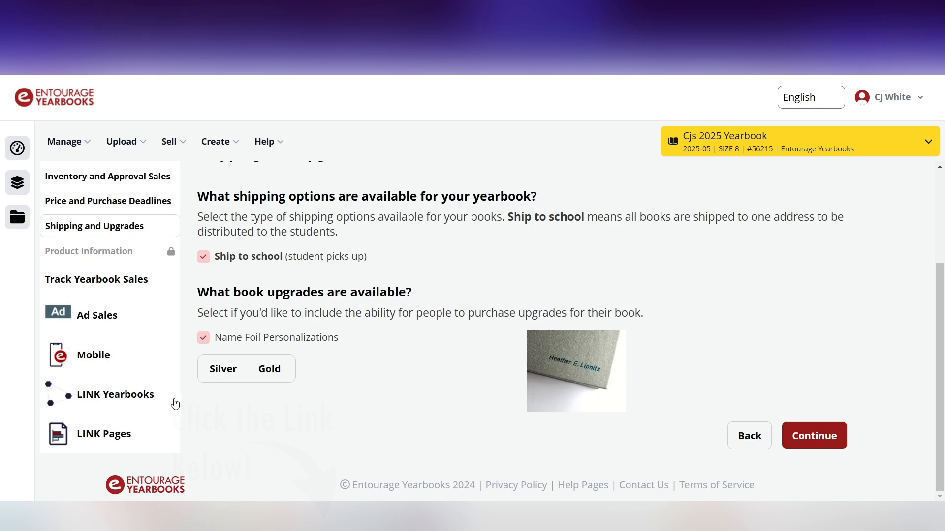
{"action": "left_click", "coordinate": [205, 340]}
{"action": "left_click", "coordinate": [205, 338]}
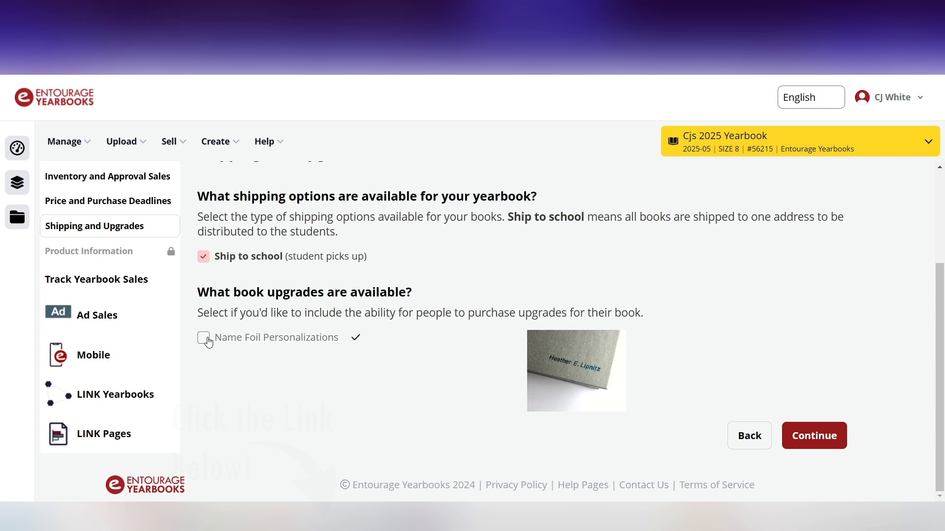
{"action": "left_click", "coordinate": [206, 340]}
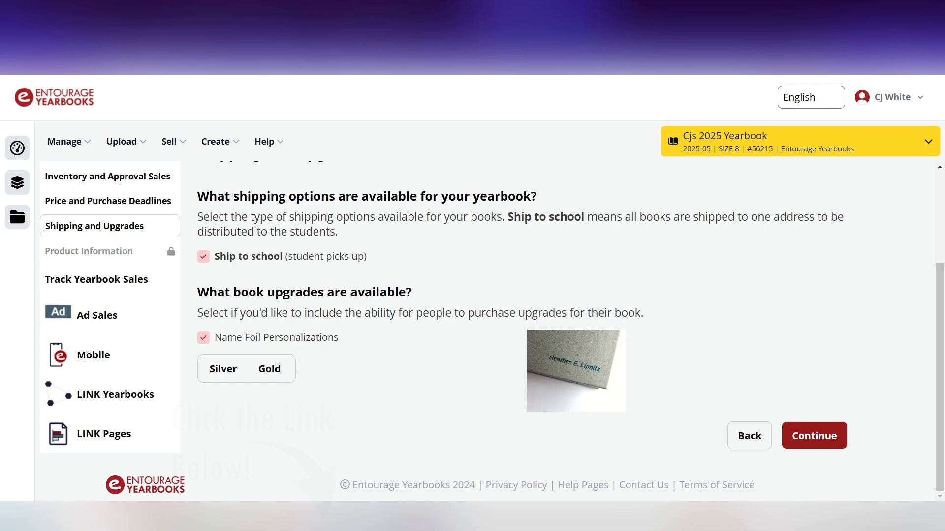
{"action": "left_click", "coordinate": [815, 436]}
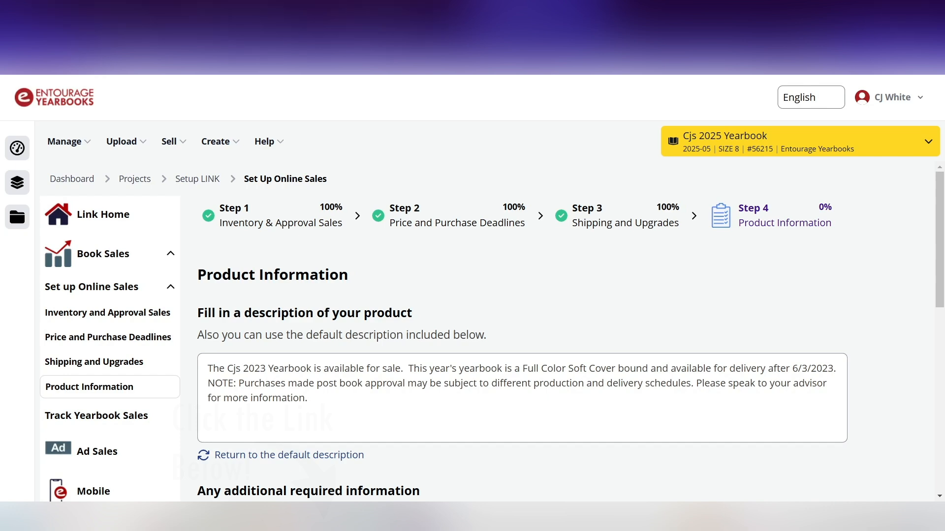
- Require grade information and teacher name as additional fields for ordering a yearbook
{"action": "scroll", "coordinate": [323, 394], "scroll_direction": "down", "scroll_amount": 3}
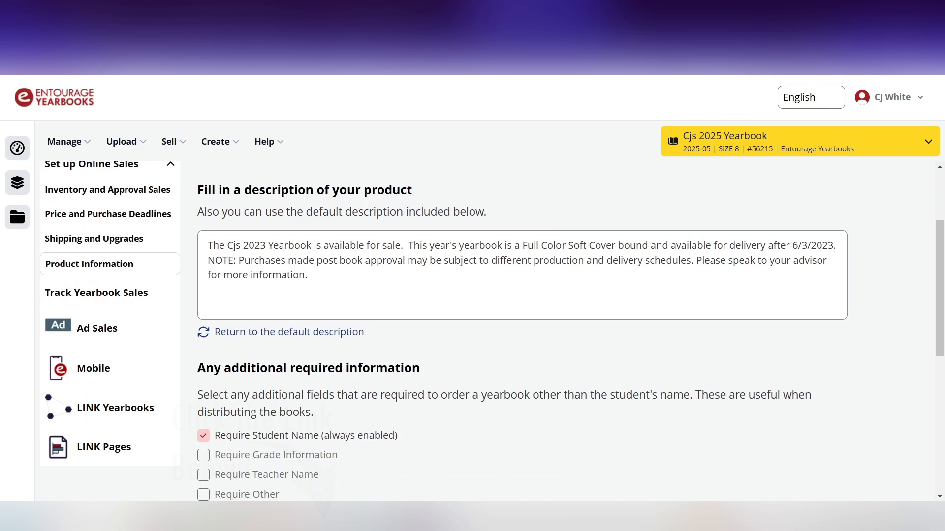
{"action": "scroll", "coordinate": [227, 364], "scroll_direction": "down", "scroll_amount": 3}
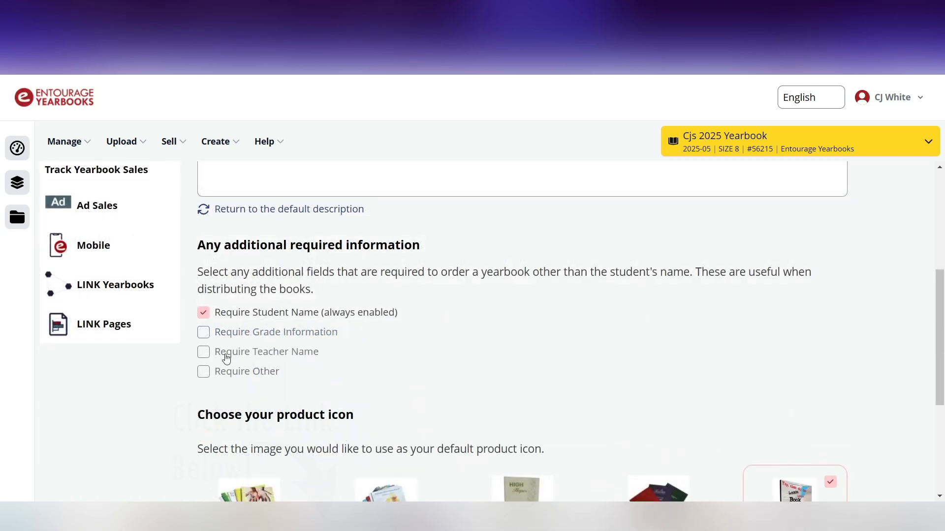
{"action": "left_click", "coordinate": [203, 351]}
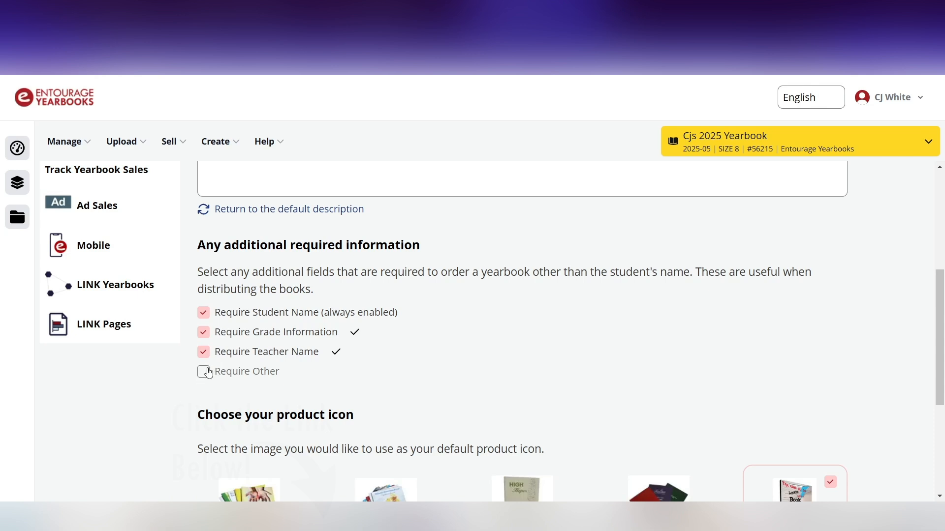
- Clear the additional required fields except student name, select Your Cover as the product icon and save the online sales setup
{"action": "left_click", "coordinate": [203, 371]}
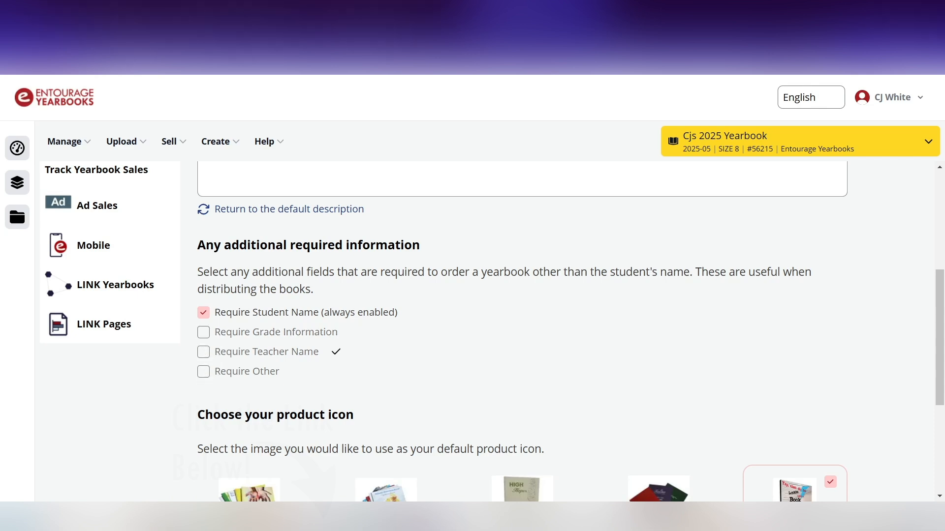
{"action": "scroll", "coordinate": [116, 400], "scroll_direction": "down", "scroll_amount": 3}
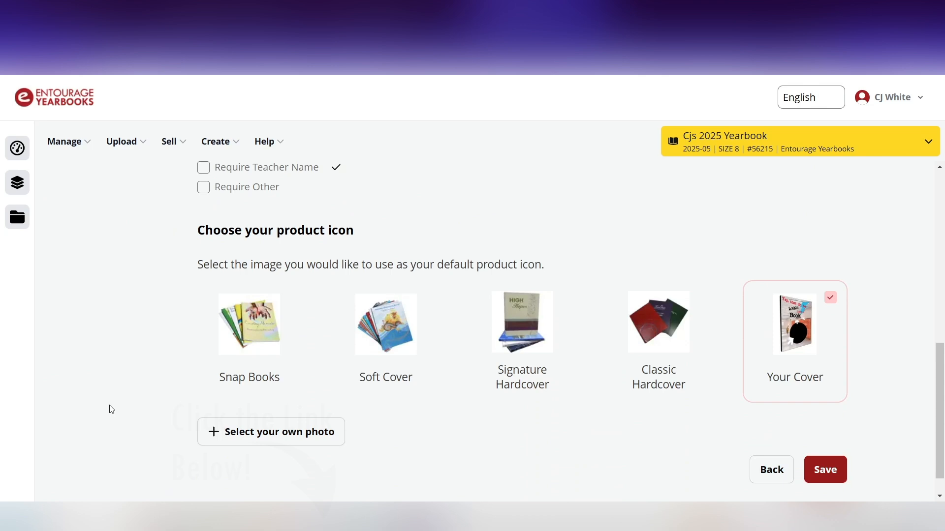
{"action": "left_click", "coordinate": [552, 336]}
{"action": "left_click", "coordinate": [635, 340]}
{"action": "left_click", "coordinate": [788, 338]}
{"action": "left_click", "coordinate": [838, 472]}
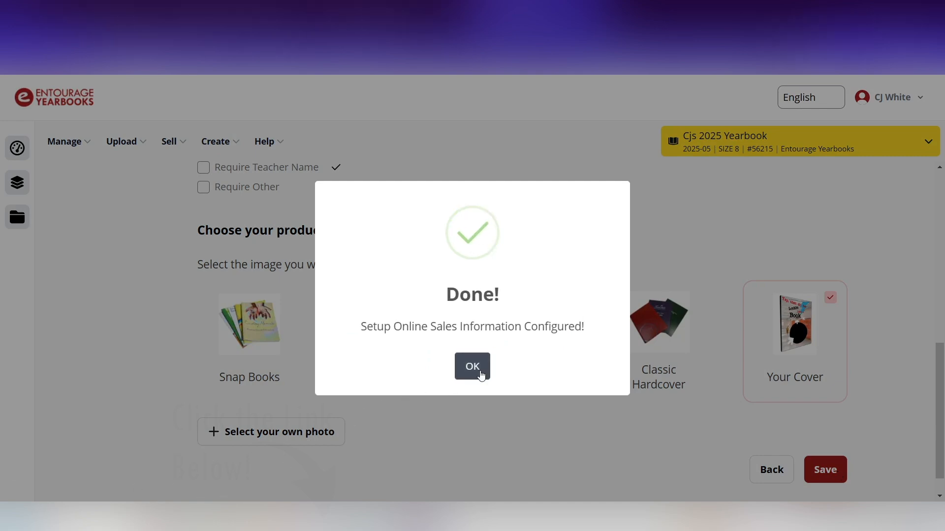
{"action": "left_click", "coordinate": [477, 371]}
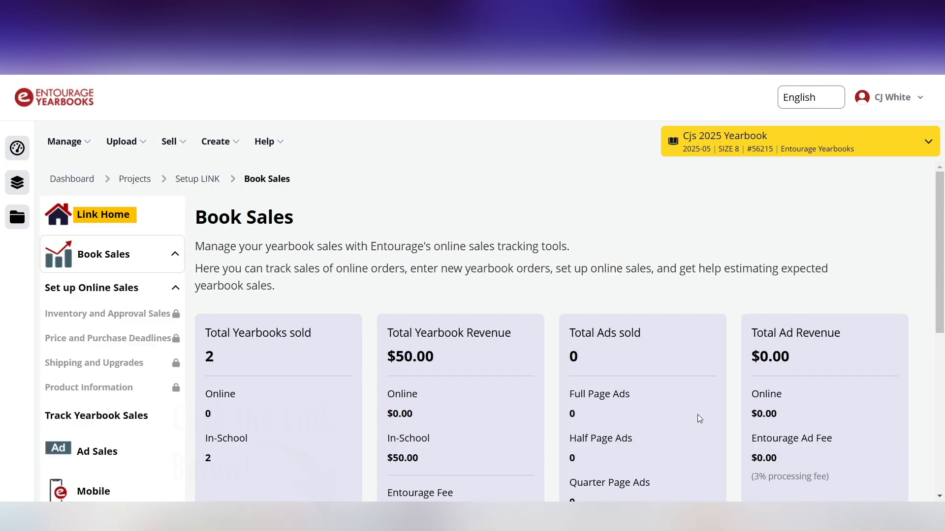
- Return to the Setup LINK home page and go to the Setup My LINK Account section
{"action": "left_click", "coordinate": [116, 220]}
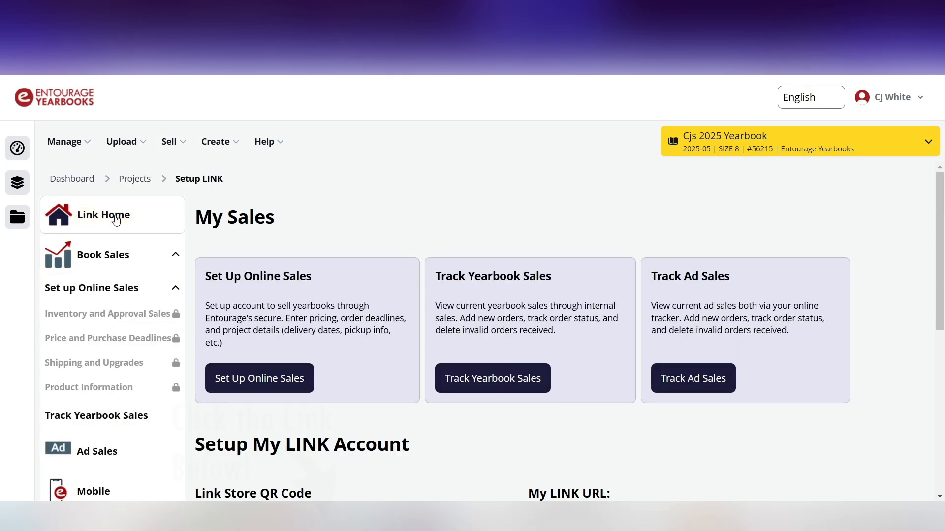
{"action": "left_click", "coordinate": [171, 145]}
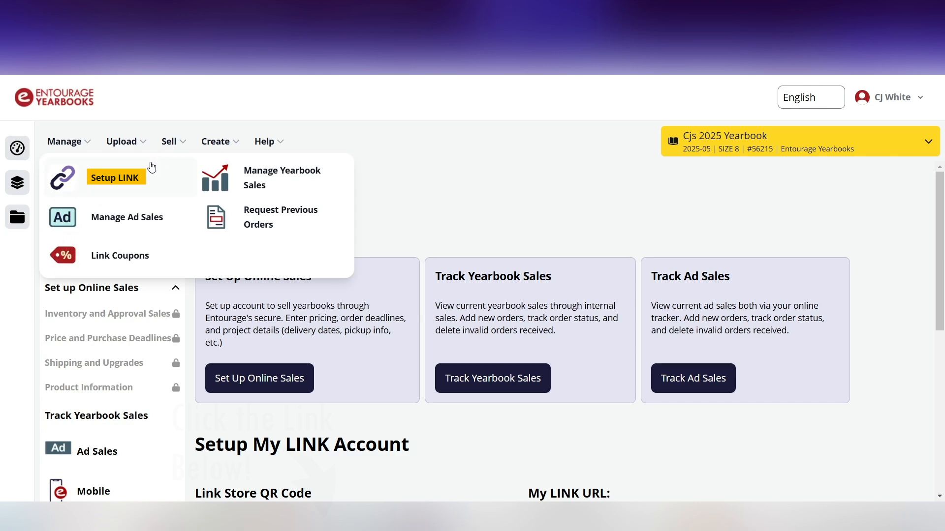
{"action": "left_click", "coordinate": [104, 184]}
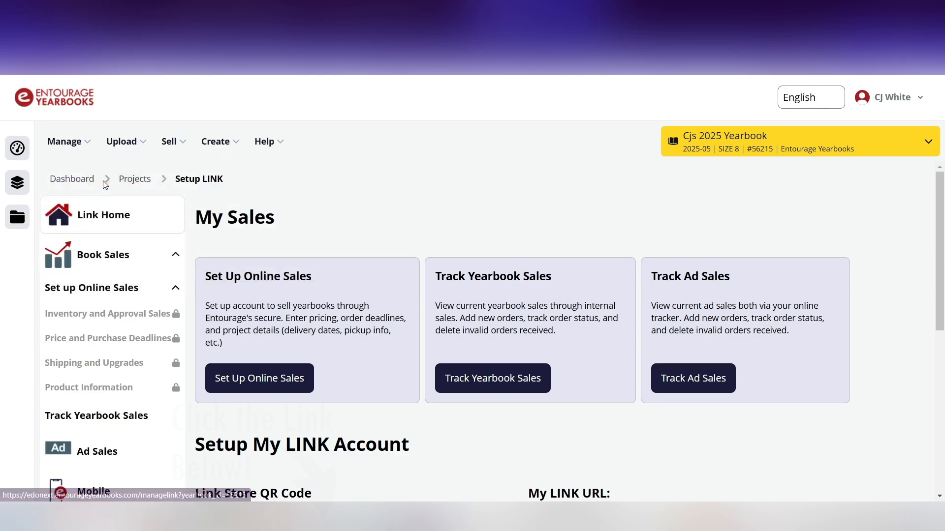
{"action": "scroll", "coordinate": [208, 436], "scroll_direction": "down", "scroll_amount": 5}
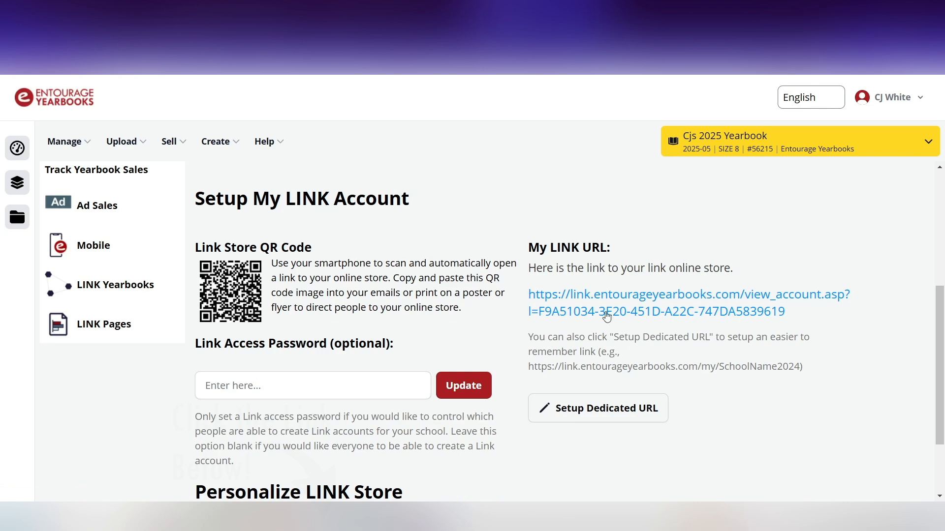
- Set up a dedicated URL for the LINK online store ending in MyYearbook2025
{"action": "left_click", "coordinate": [597, 413]}
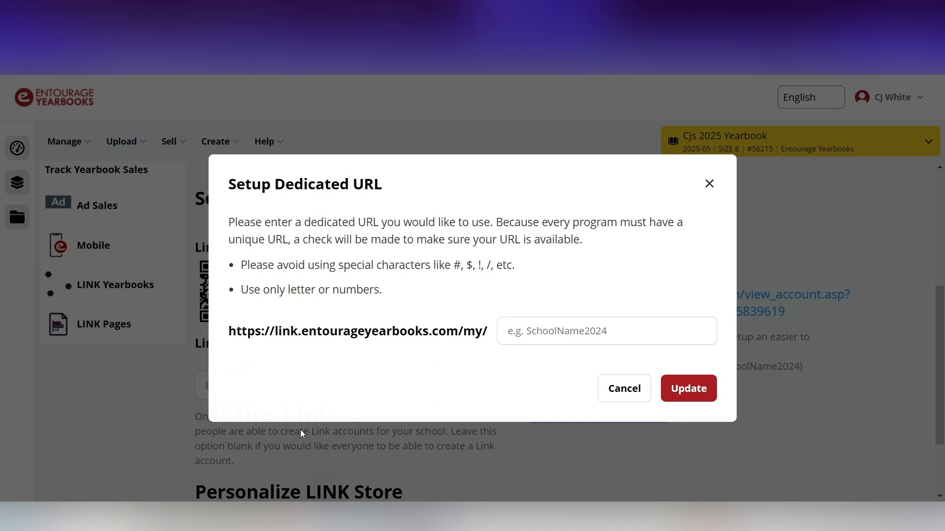
{"action": "left_click", "coordinate": [708, 337]}
{"action": "type", "text": "My Ye"}
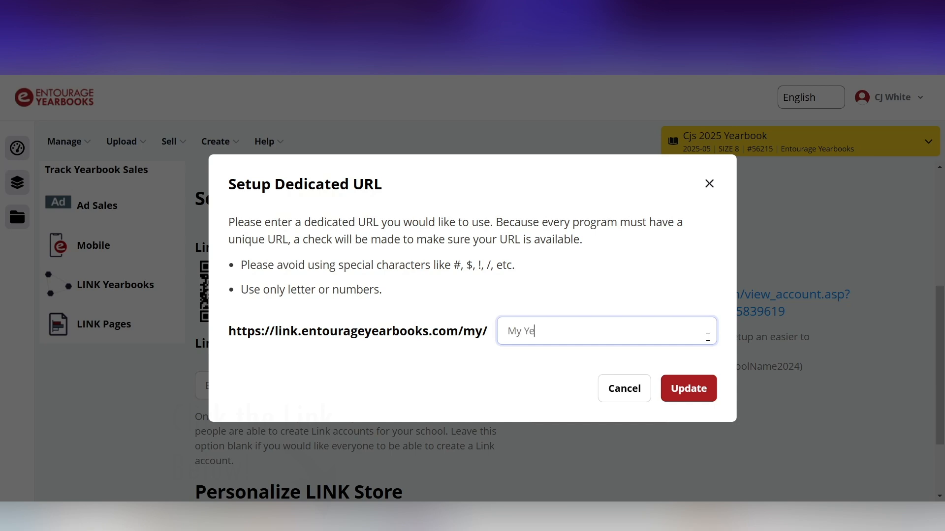
{"action": "type", "text": "arbook 2025"}
{"action": "left_click", "coordinate": [570, 332]}
{"action": "key", "text": "BackSpace"}
{"action": "left_click", "coordinate": [524, 332]}
{"action": "key", "text": "BackSpace"}
{"action": "left_click", "coordinate": [338, 439]}
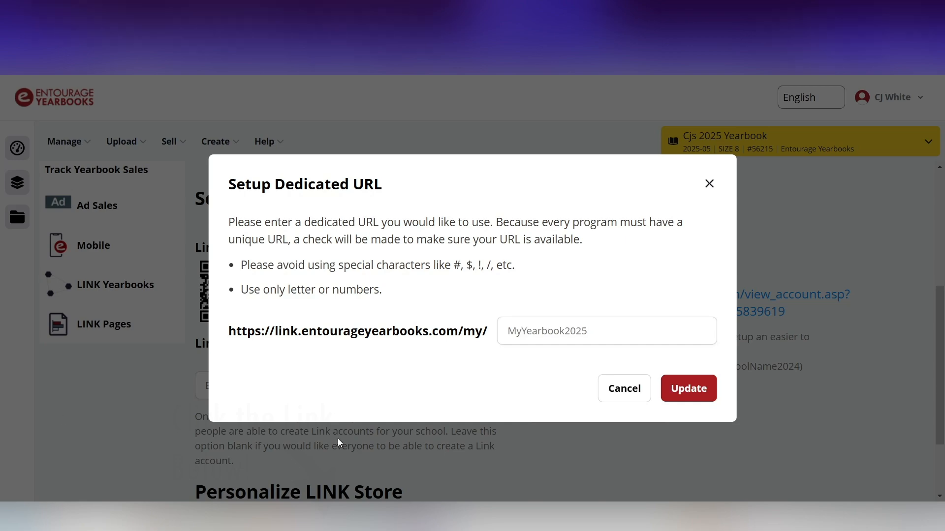
{"action": "left_click", "coordinate": [689, 389]}
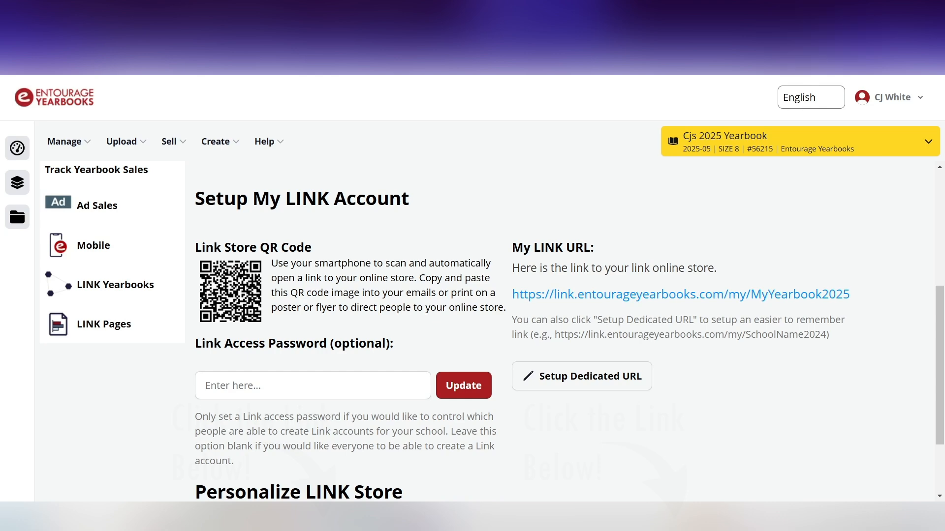
- Open the yearbook sales tracking page and review its list of orders
{"action": "scroll", "coordinate": [73, 369], "scroll_direction": "up", "scroll_amount": 5}
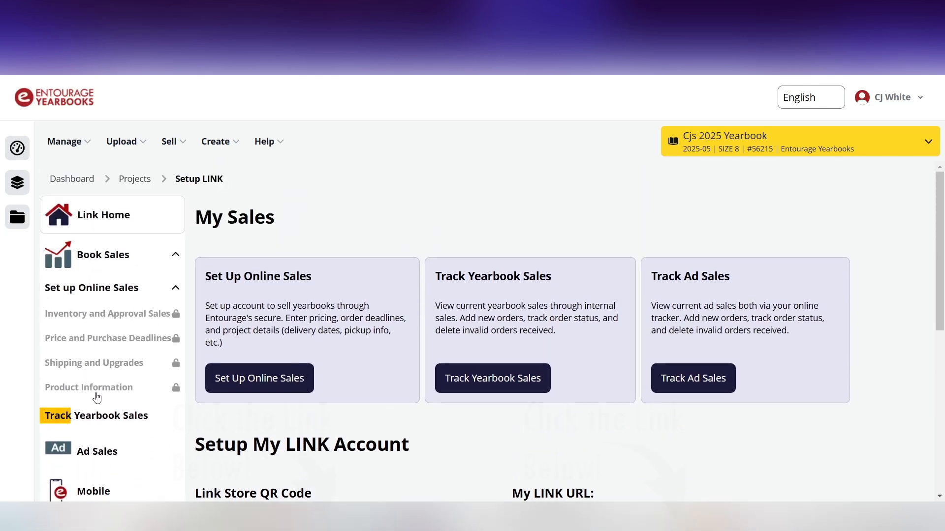
{"action": "left_click", "coordinate": [90, 419]}
{"action": "scroll", "coordinate": [90, 420], "scroll_direction": "down", "scroll_amount": 6}
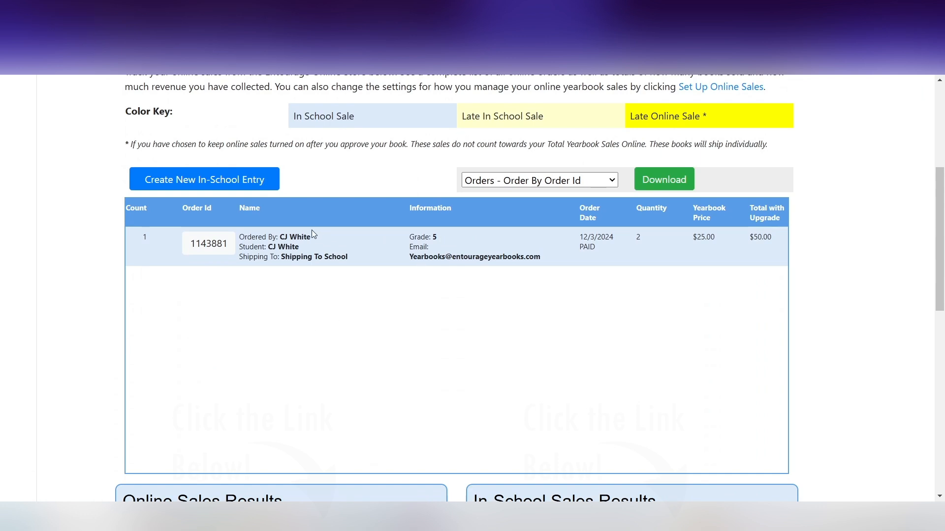
{"action": "scroll", "coordinate": [362, 369], "scroll_direction": "up", "scroll_amount": 3}
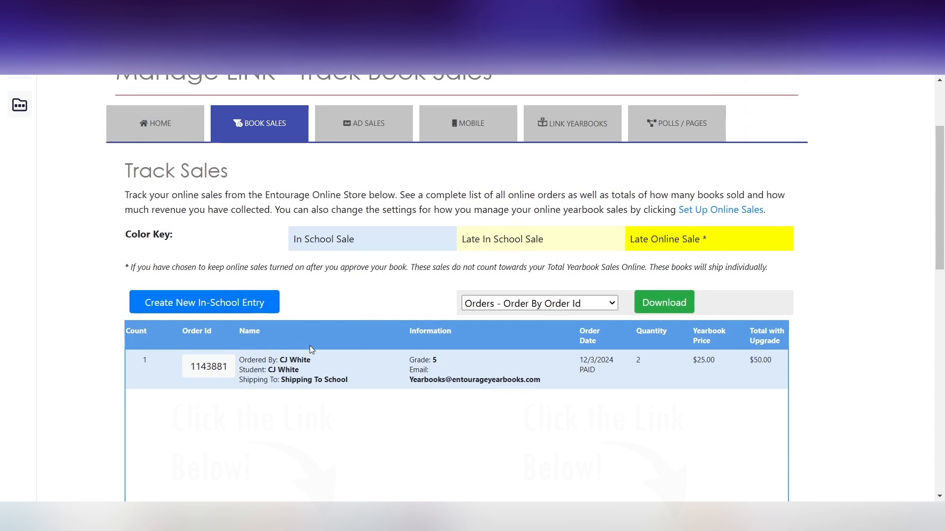
- Create an in-school sales entry with the buyer's name and e-mail, grade 3, 3 books at $30 each, Paid In Full
{"action": "left_click", "coordinate": [212, 304]}
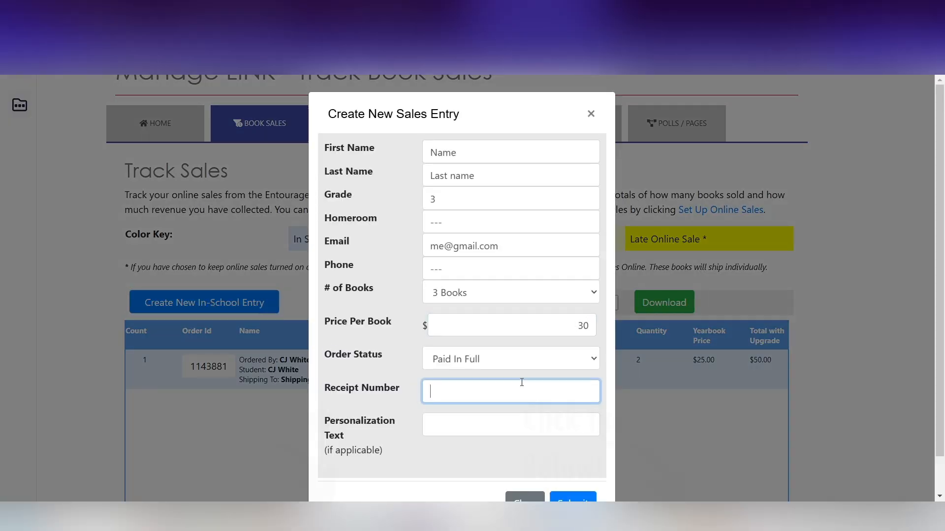
{"action": "left_click", "coordinate": [571, 463]}
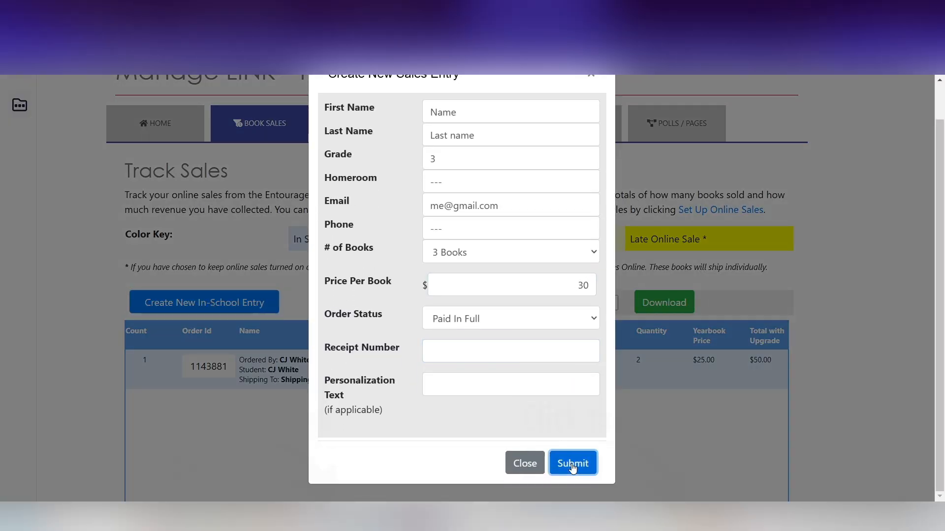
{"action": "scroll", "coordinate": [556, 392], "scroll_direction": "down", "scroll_amount": 5}
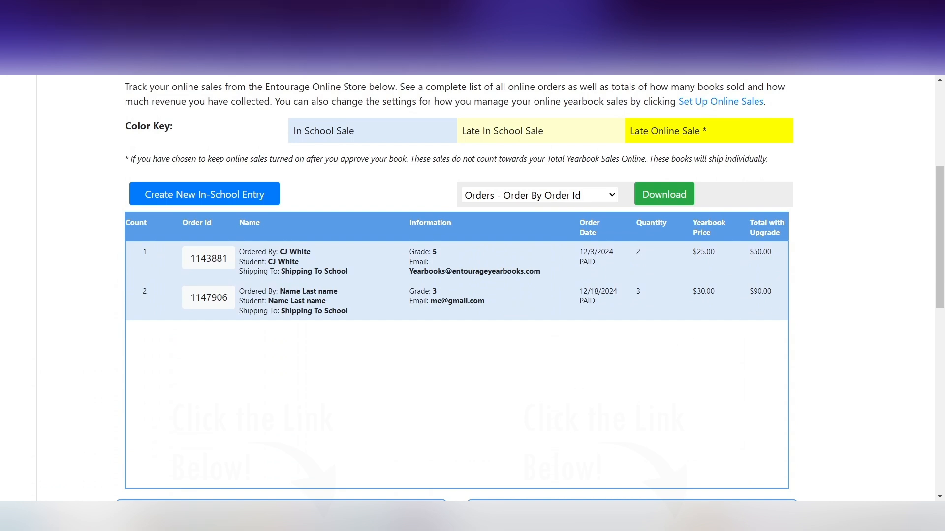
- Examine the color key for in-school, late in-school and late online sales on the Track Sales page
{"action": "scroll", "coordinate": [315, 426], "scroll_direction": "up", "scroll_amount": 4}
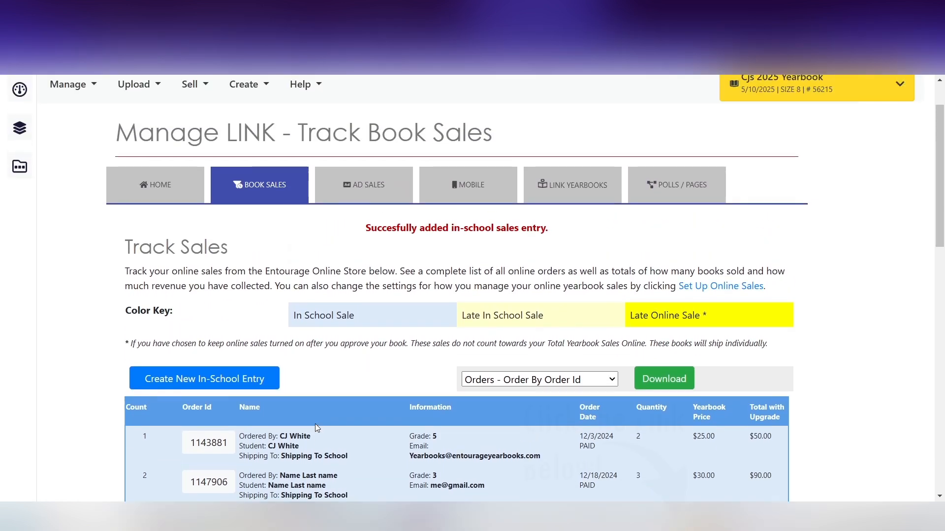
{"action": "left_click_drag", "start_coordinate": [289, 317], "coordinate": [745, 321]}
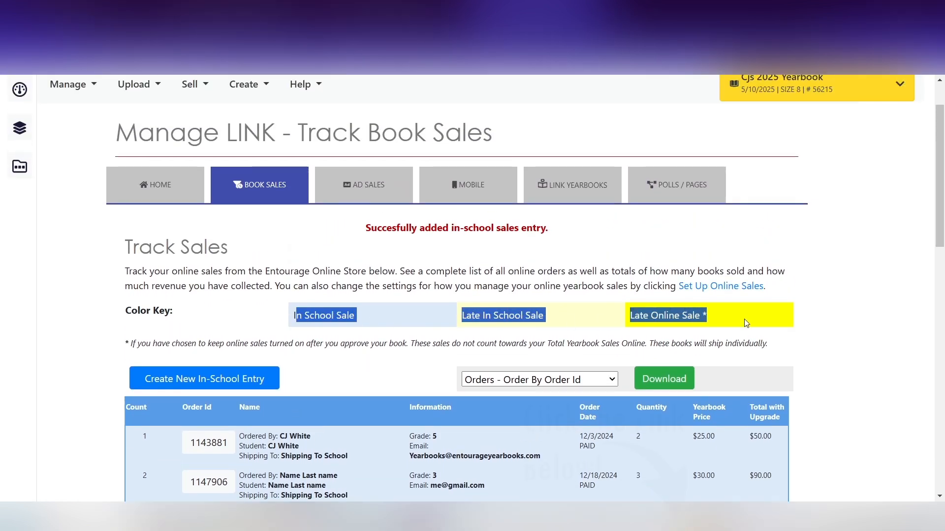
{"action": "left_click", "coordinate": [752, 329]}
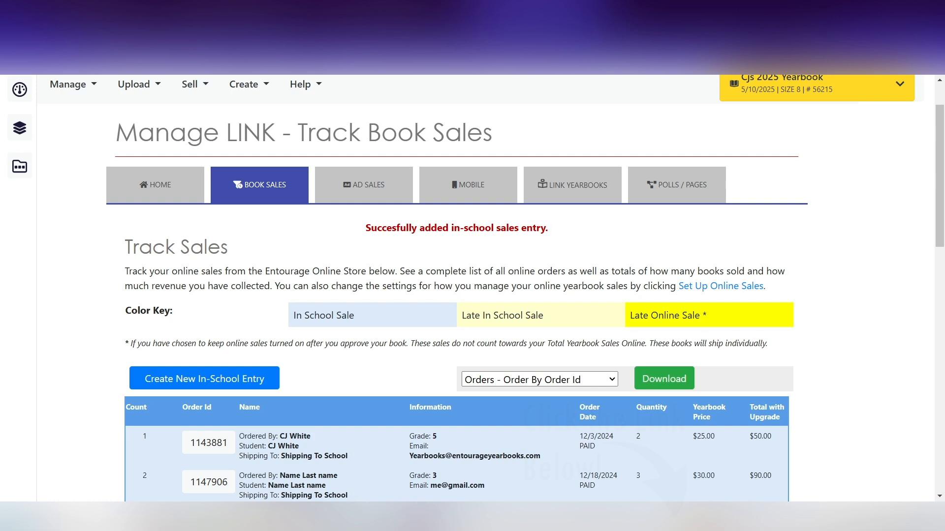
{"action": "left_click_drag", "start_coordinate": [709, 316], "coordinate": [632, 315]}
{"action": "left_click", "coordinate": [619, 303]}
{"action": "left_click_drag", "start_coordinate": [551, 317], "coordinate": [464, 315]}
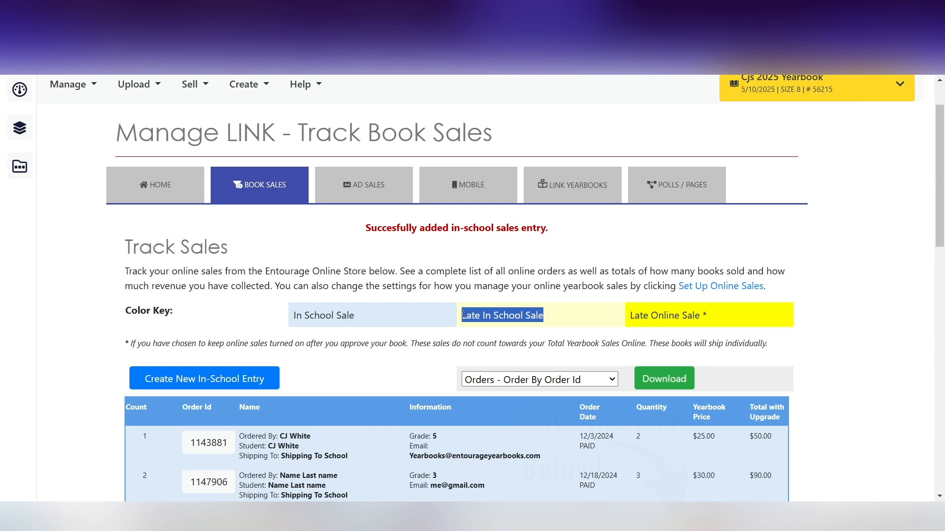
{"action": "left_click", "coordinate": [246, 317]}
{"action": "left_click_drag", "start_coordinate": [291, 316], "coordinate": [365, 318]}
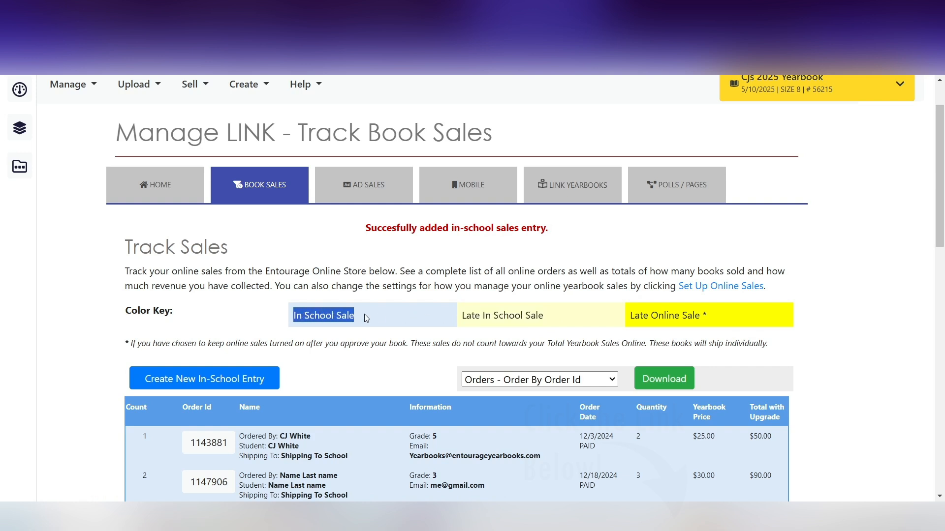
{"action": "left_click", "coordinate": [268, 315]}
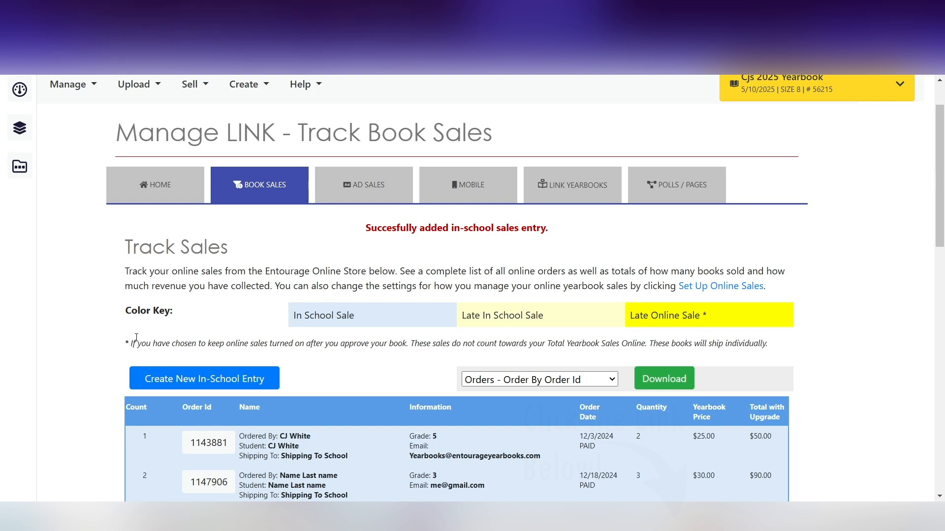
- Choose Orders - Order By Student Name as the sales report for download
{"action": "scroll", "coordinate": [158, 332], "scroll_direction": "down", "scroll_amount": 3}
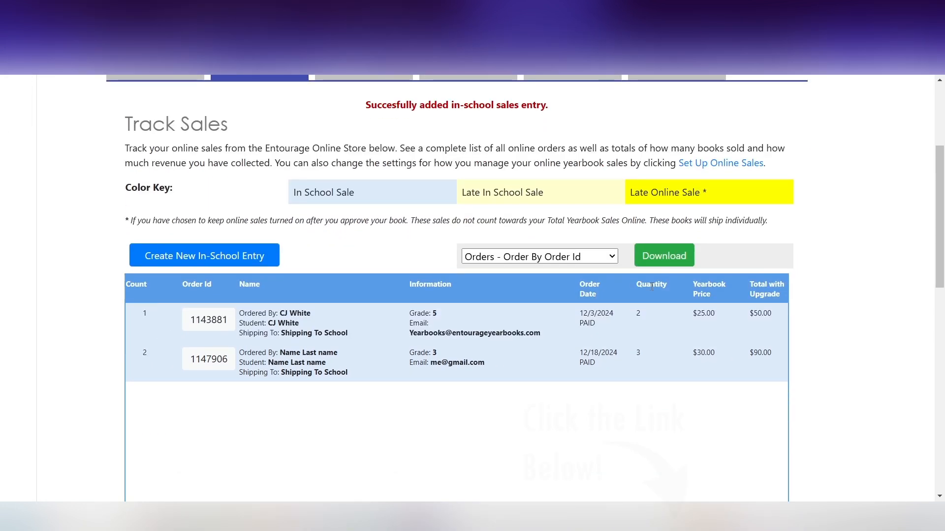
{"action": "scroll", "coordinate": [640, 280], "scroll_direction": "down", "scroll_amount": 1}
{"action": "left_click", "coordinate": [602, 195]}
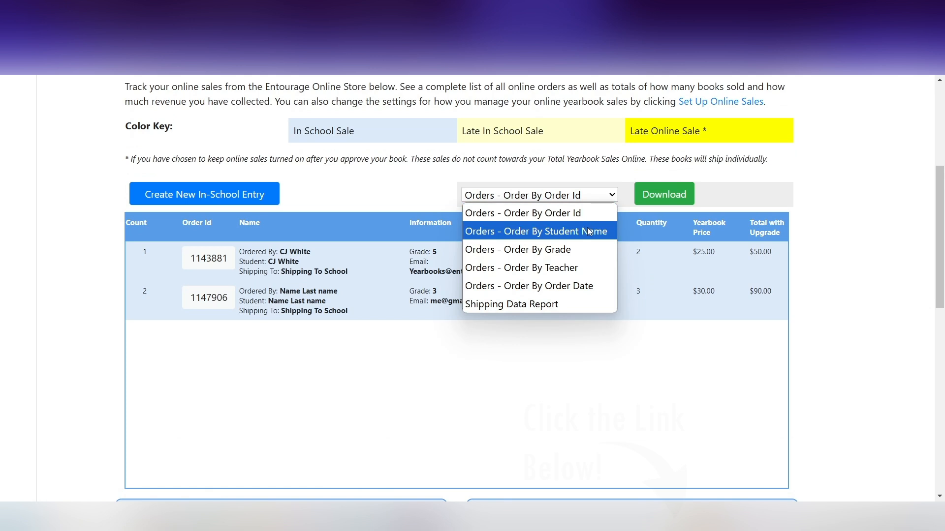
{"action": "left_click", "coordinate": [562, 235]}
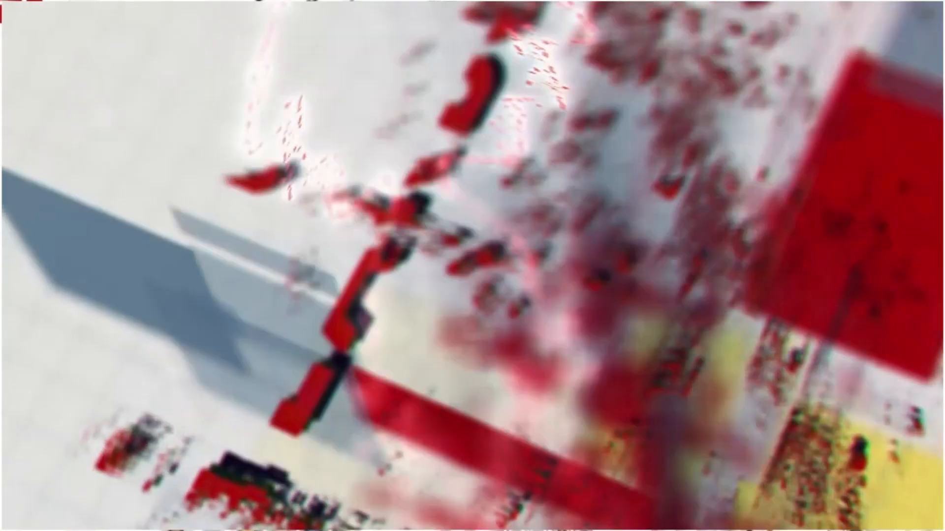